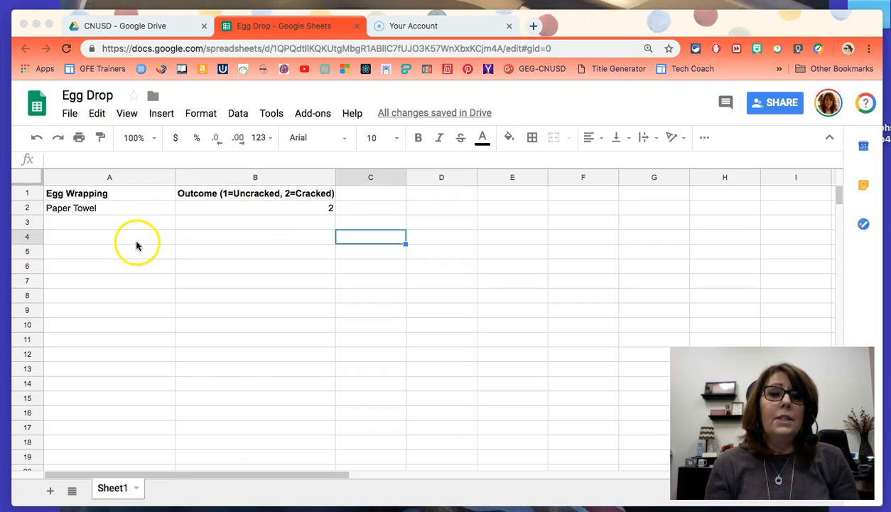
# Insert a chart from the egg wrapping data in A1:B2, place it below the data, and close the chart editor.
pyautogui.click(52, 192)
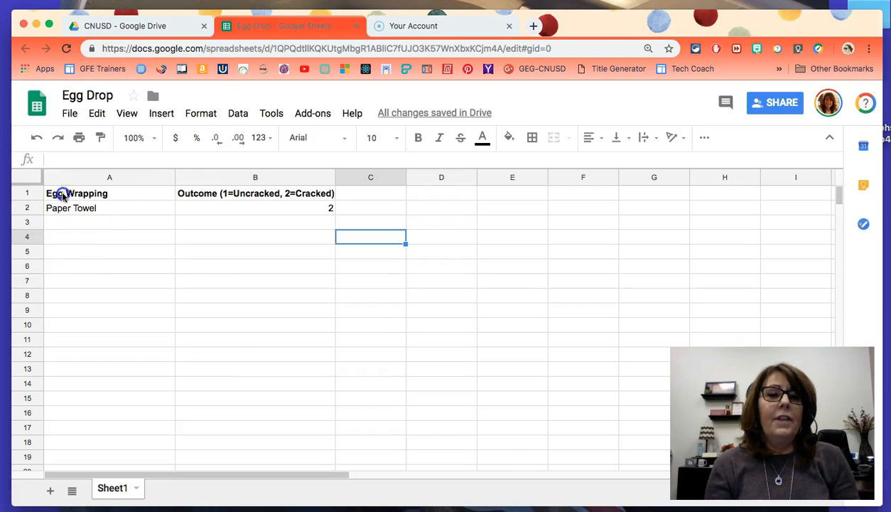
pyautogui.moveTo(65, 192); pyautogui.dragTo(310, 207)
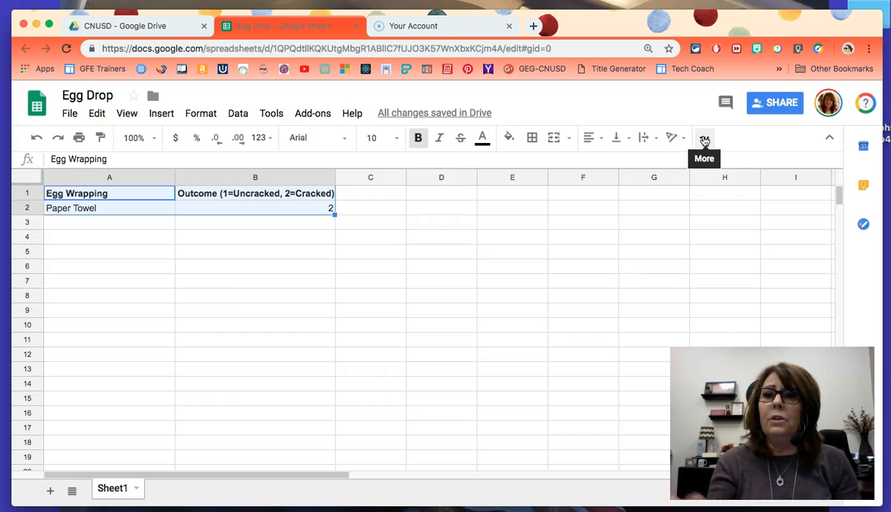
pyautogui.click(705, 140)
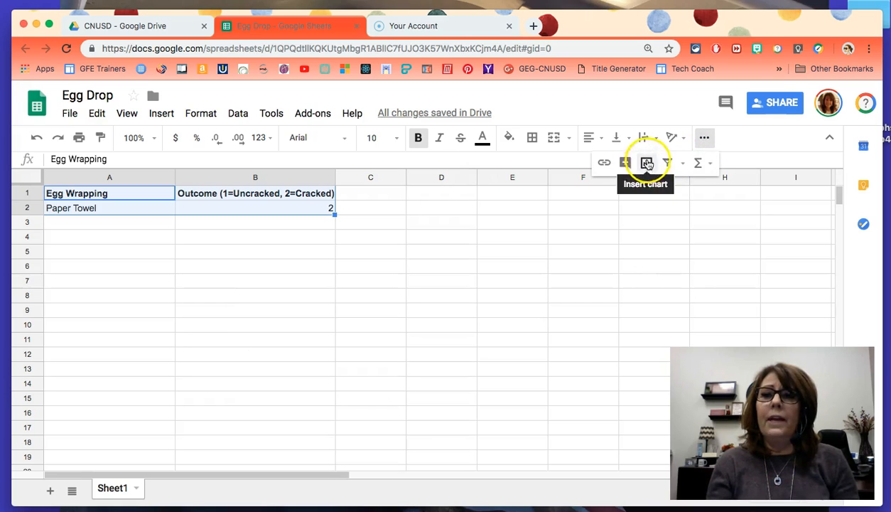
pyautogui.click(646, 164)
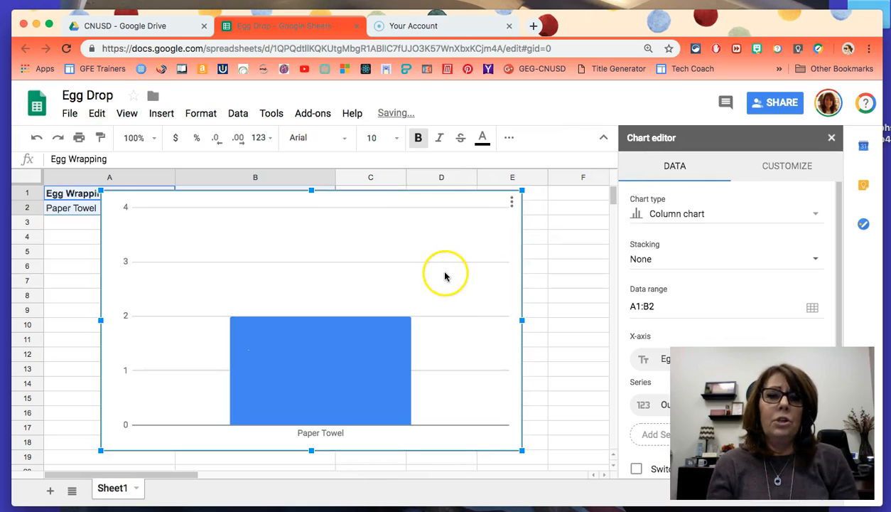
pyautogui.moveTo(388, 229); pyautogui.dragTo(439, 273)
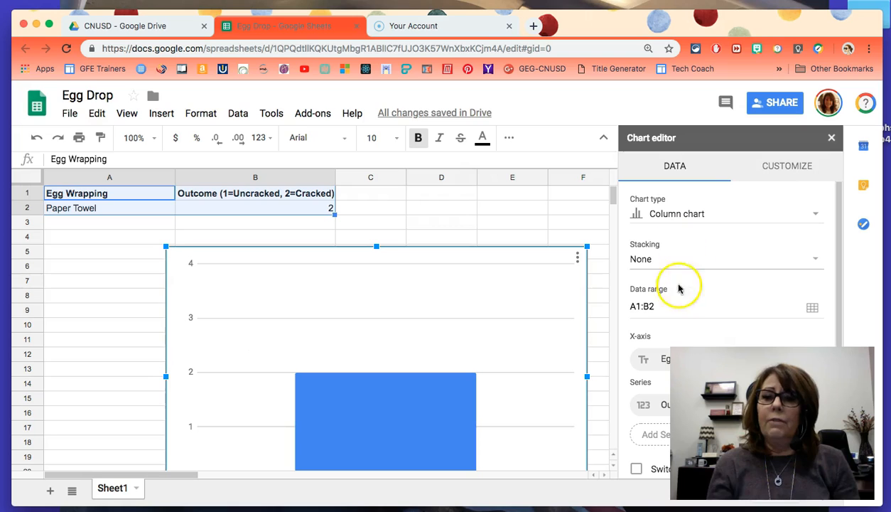
pyautogui.click(831, 137)
# Color the Paper Towel column in the chart bright red.
pyautogui.scroll(-2, 623, 305)
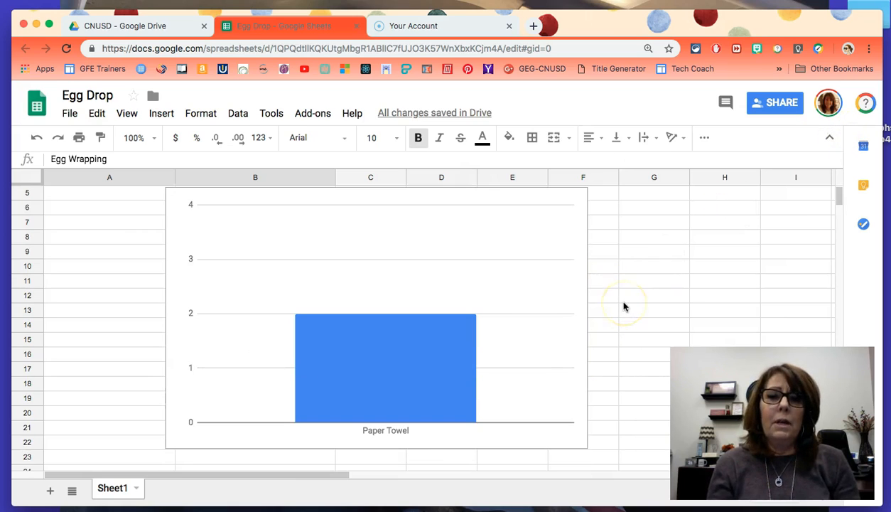
pyautogui.rightClick(386, 363)
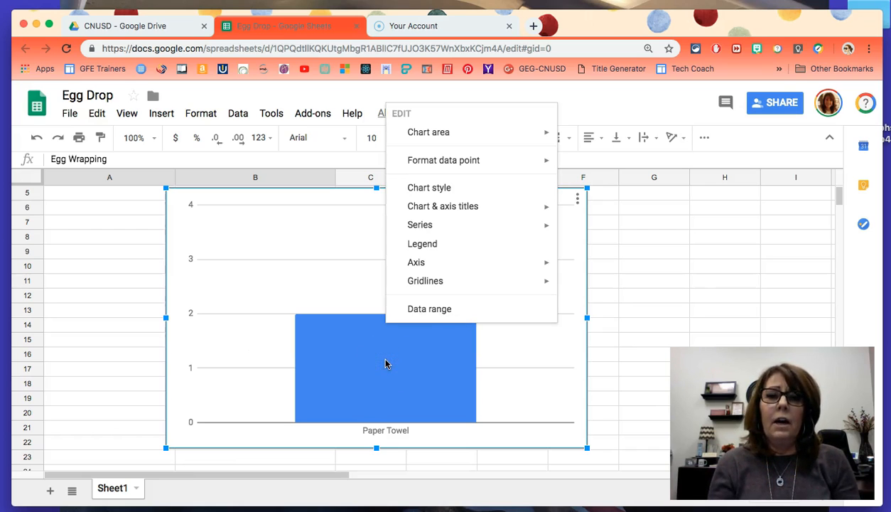
pyautogui.moveTo(470, 164)
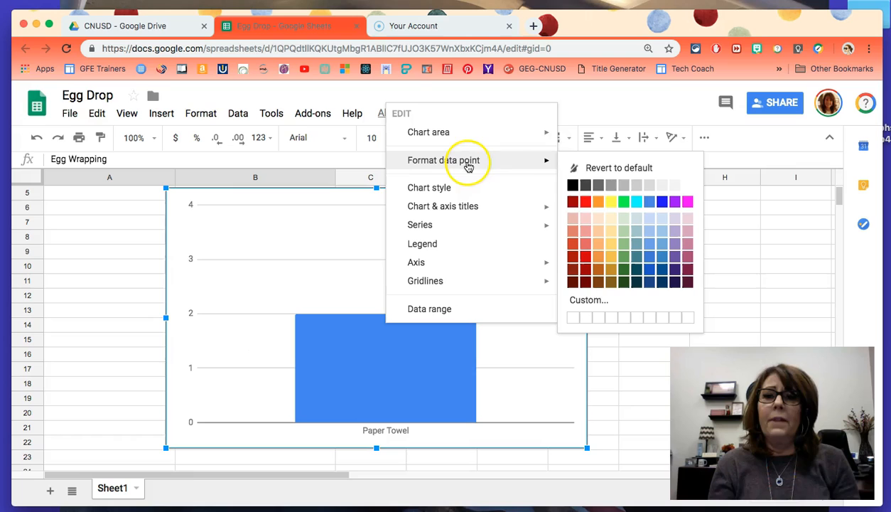
pyautogui.click(585, 202)
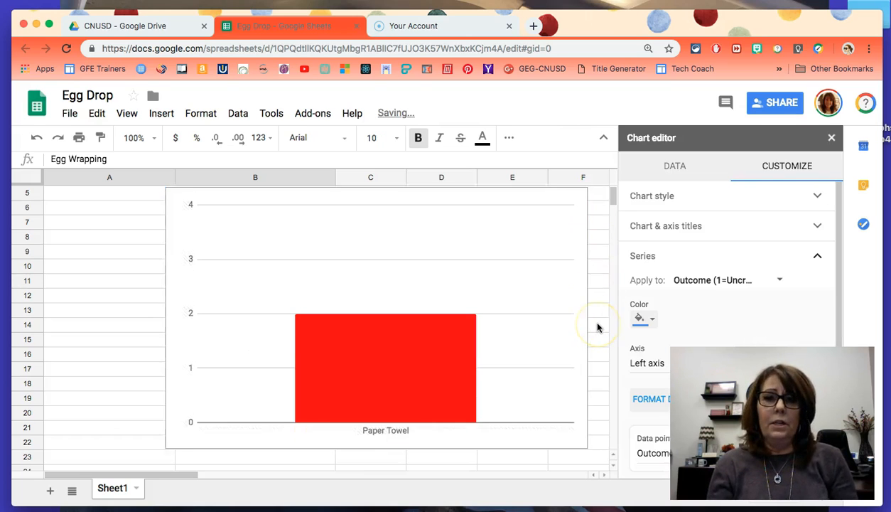
# Insert a chart from the egg wrapping and outcome data in A1:B4 and place it below the table.
pyautogui.scroll(2, 597, 327)
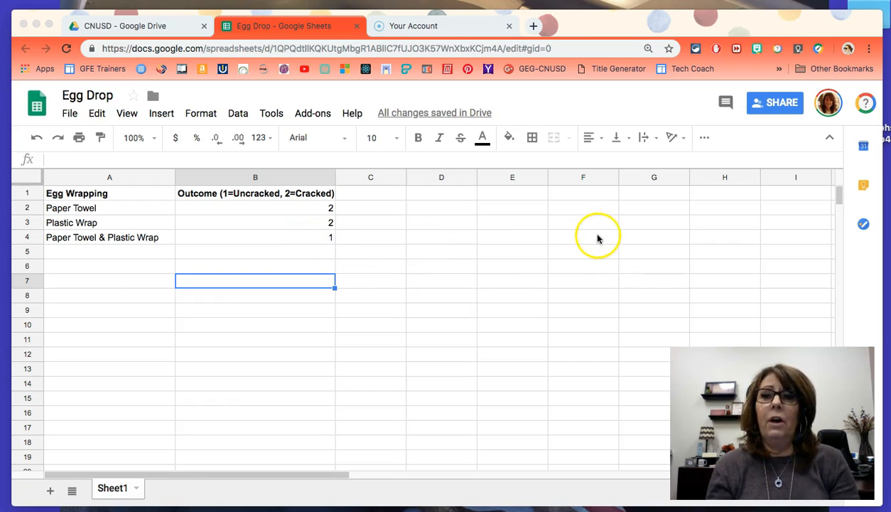
pyautogui.click(704, 142)
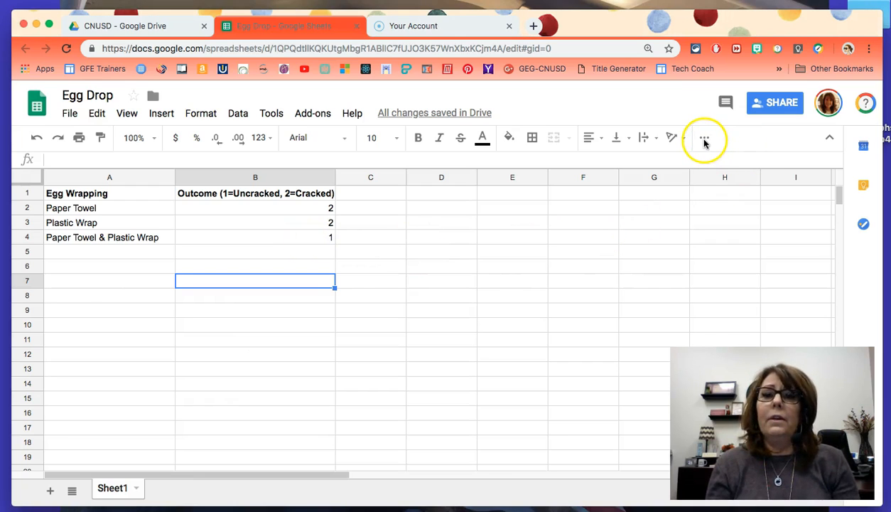
pyautogui.moveTo(64, 196); pyautogui.dragTo(292, 237)
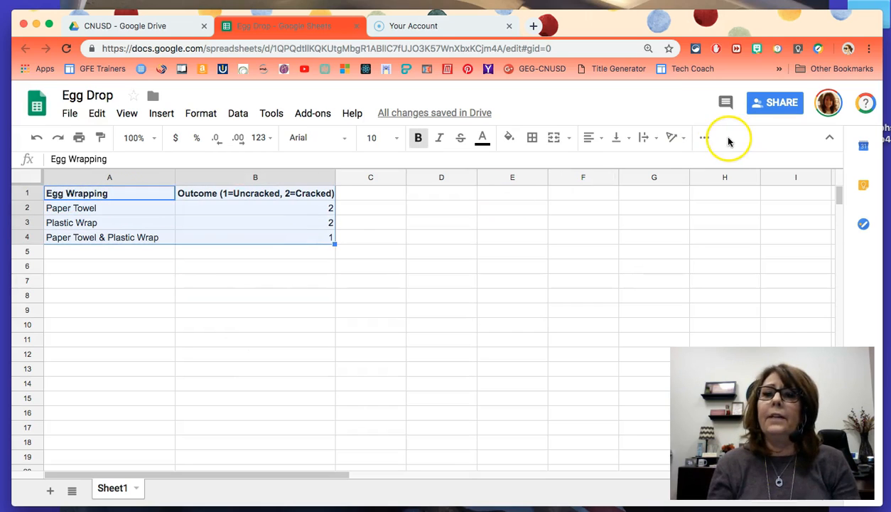
pyautogui.click(704, 137)
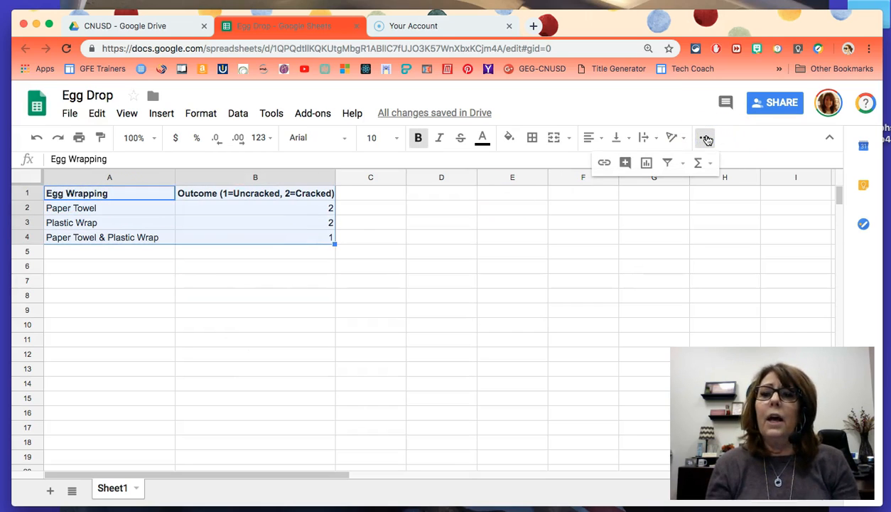
pyautogui.click(647, 164)
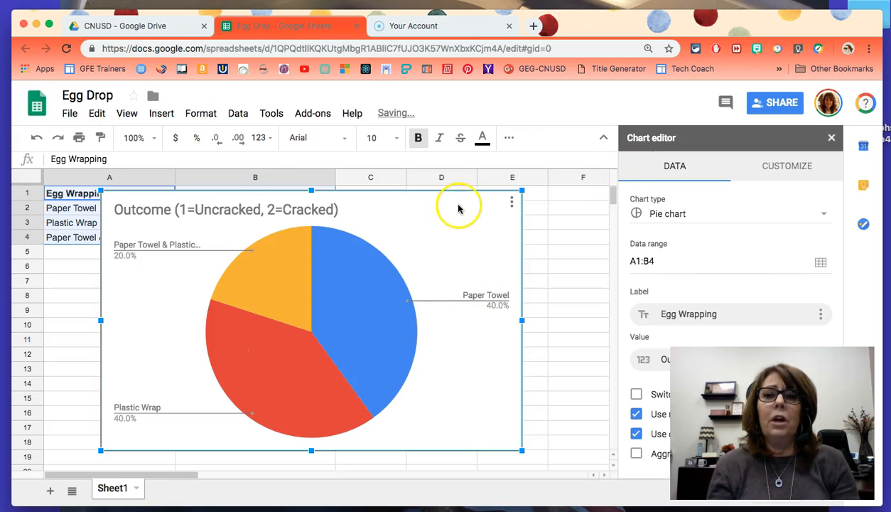
pyautogui.moveTo(460, 212); pyautogui.dragTo(509, 284)
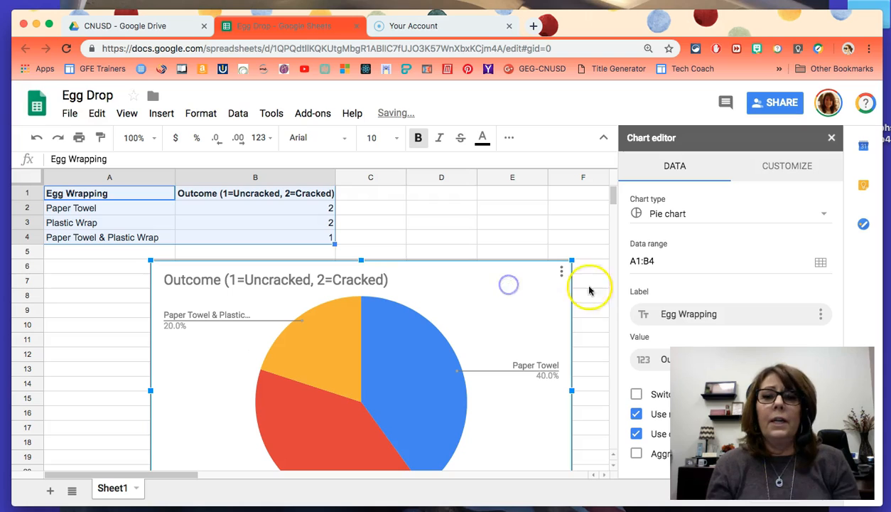
# Change the pie chart of egg drop outcomes to the suggested bar chart.
pyautogui.scroll(-5, 606, 305)
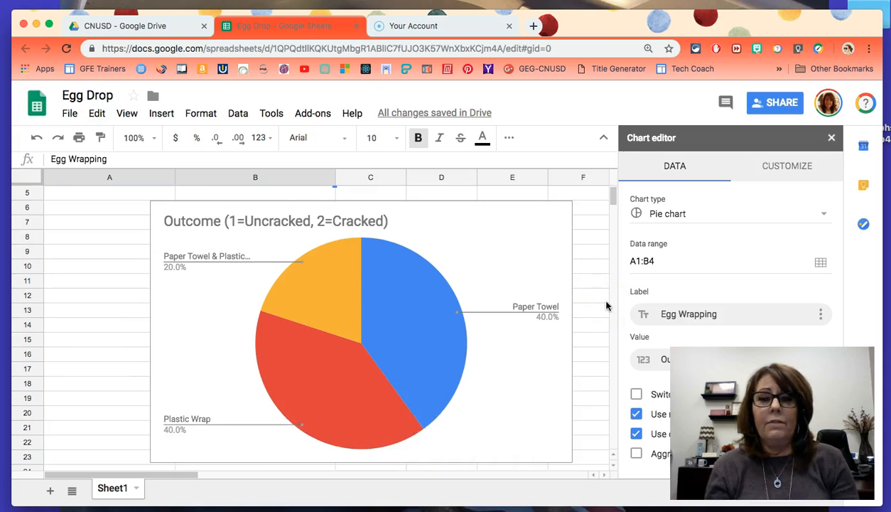
pyautogui.scroll(3, 607, 305)
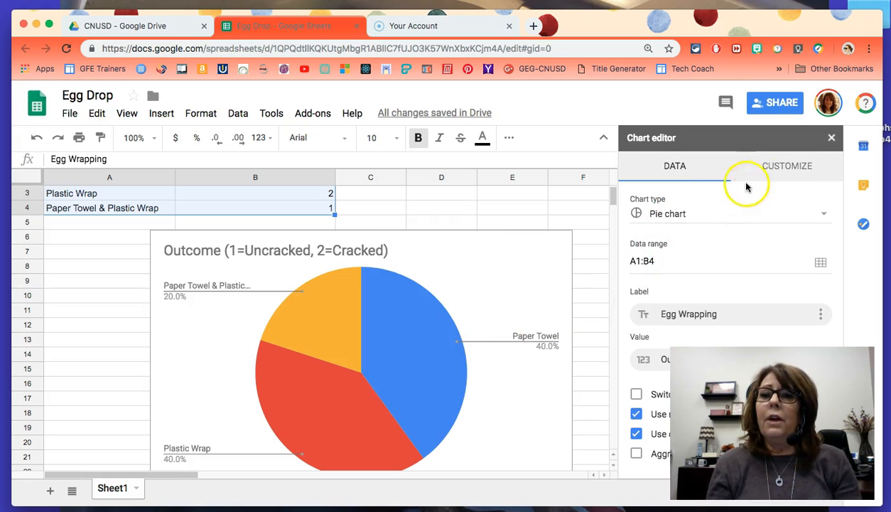
pyautogui.click(824, 216)
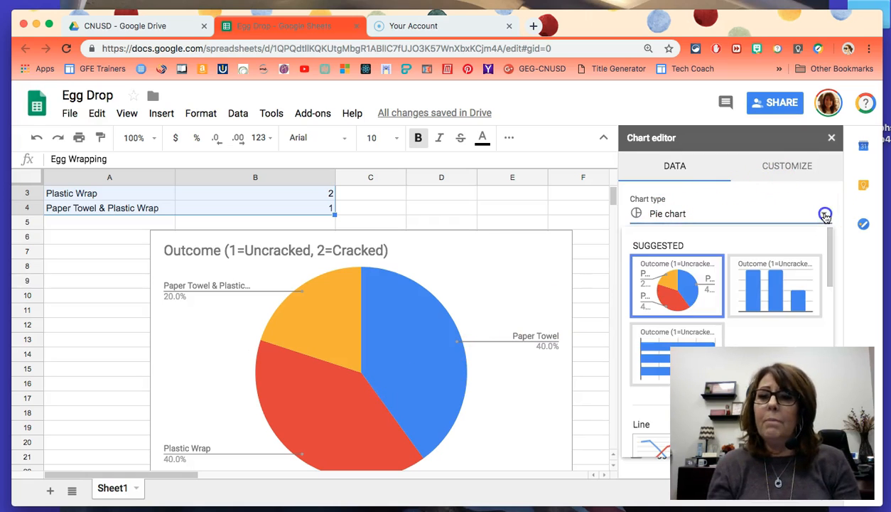
pyautogui.click(653, 364)
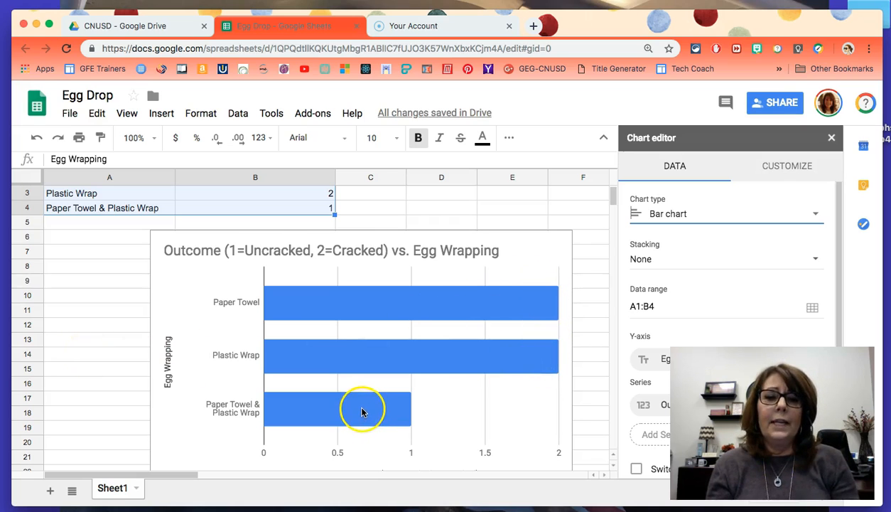
# Color the Paper Towel bar a dark shade of red and the Plastic Wrap bar bright red.
pyautogui.rightClick(419, 309)
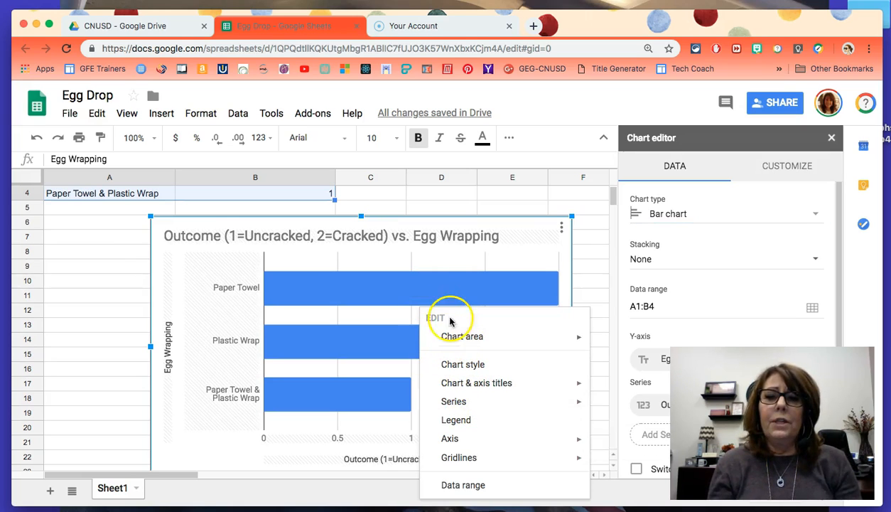
pyautogui.rightClick(338, 288)
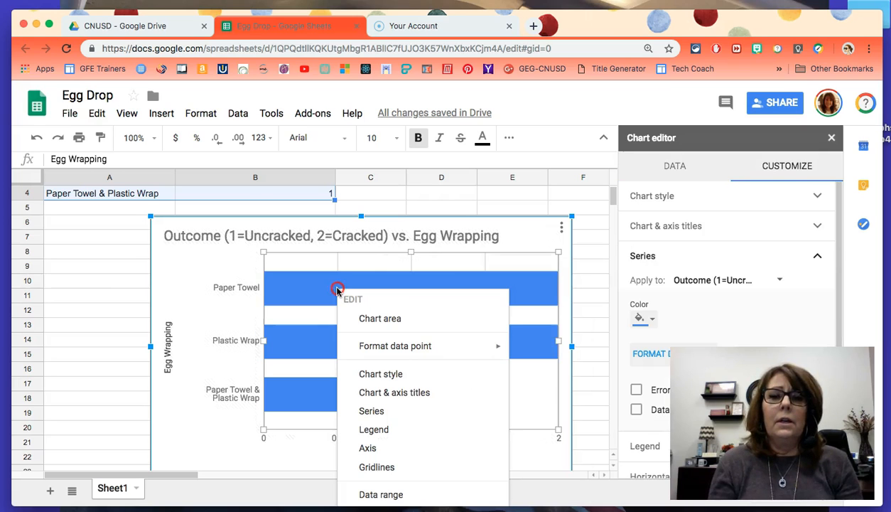
pyautogui.moveTo(415, 348)
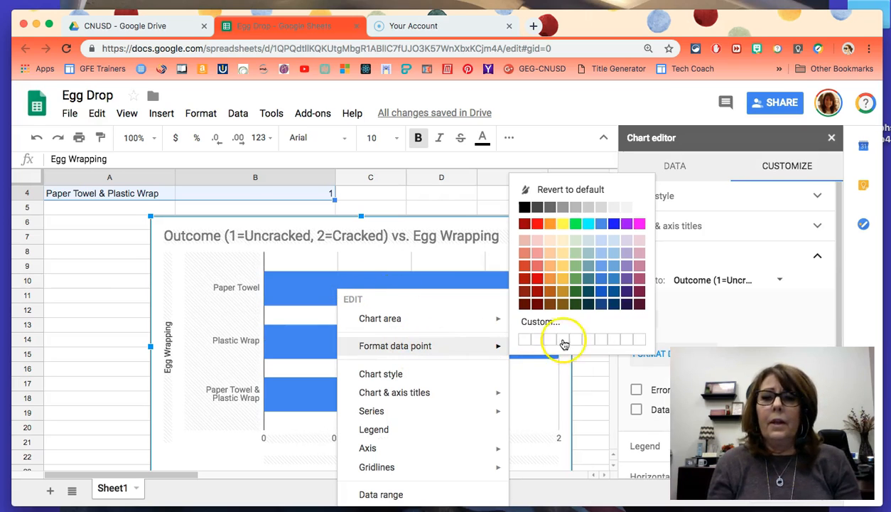
pyautogui.click(538, 277)
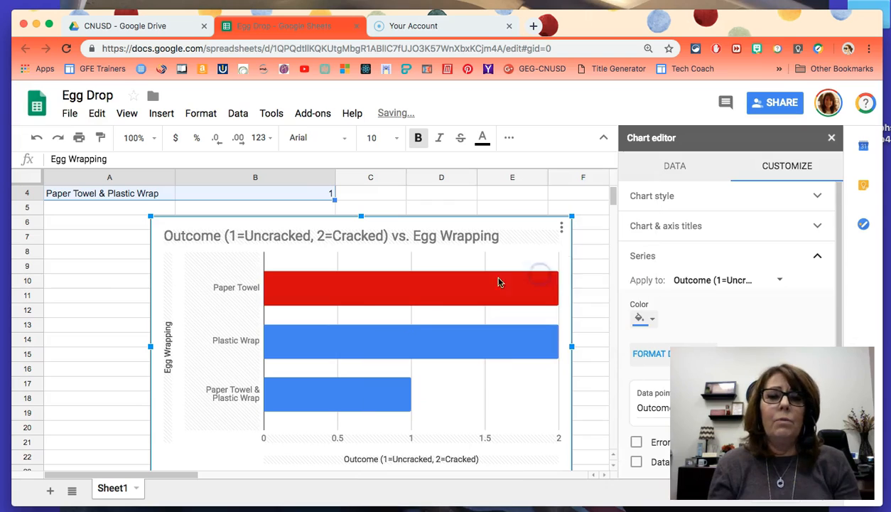
pyautogui.rightClick(402, 337)
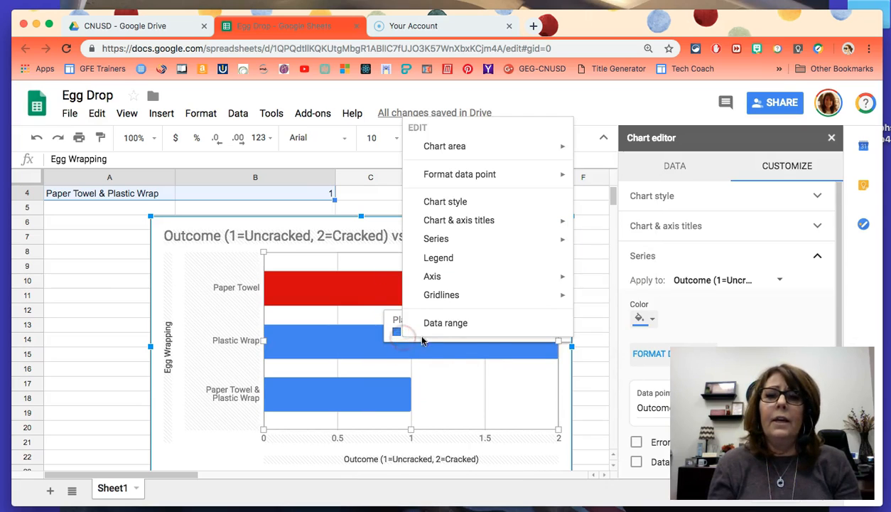
pyautogui.moveTo(497, 177)
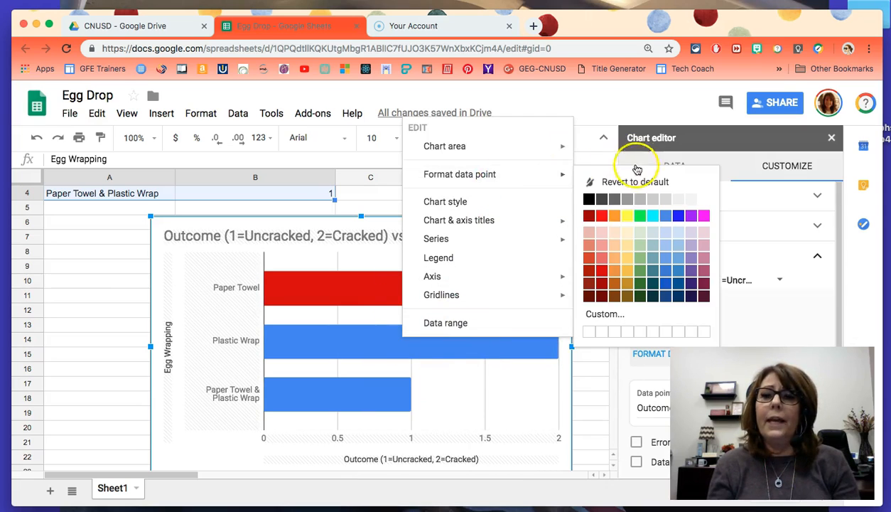
pyautogui.click(601, 214)
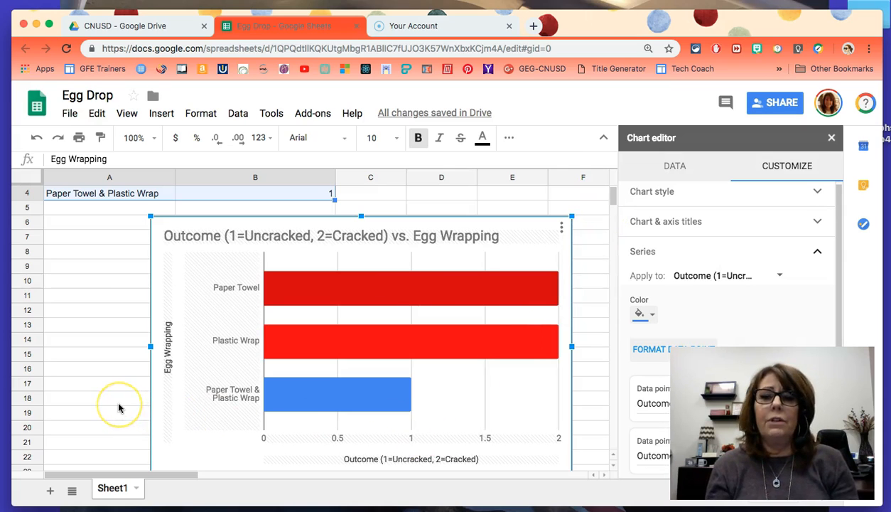
pyautogui.click(410, 358)
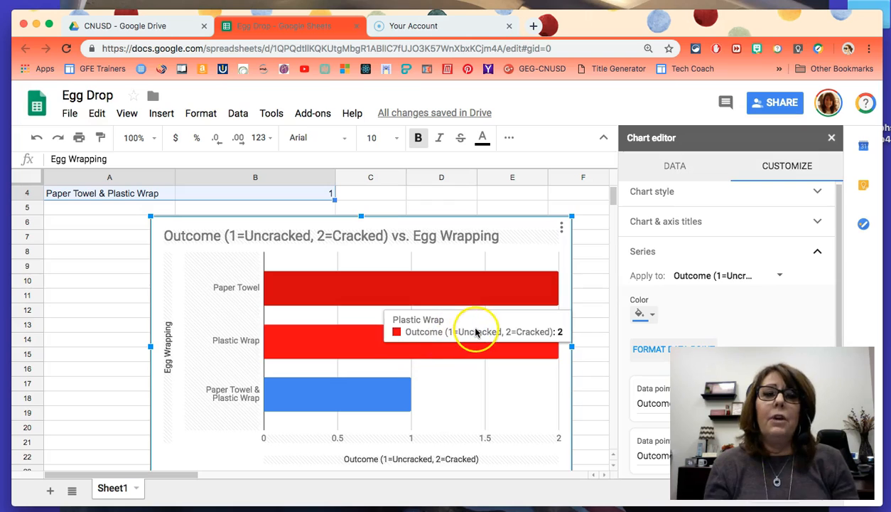
pyautogui.scroll(2, 469, 327)
pyautogui.scroll(-2, 476, 332)
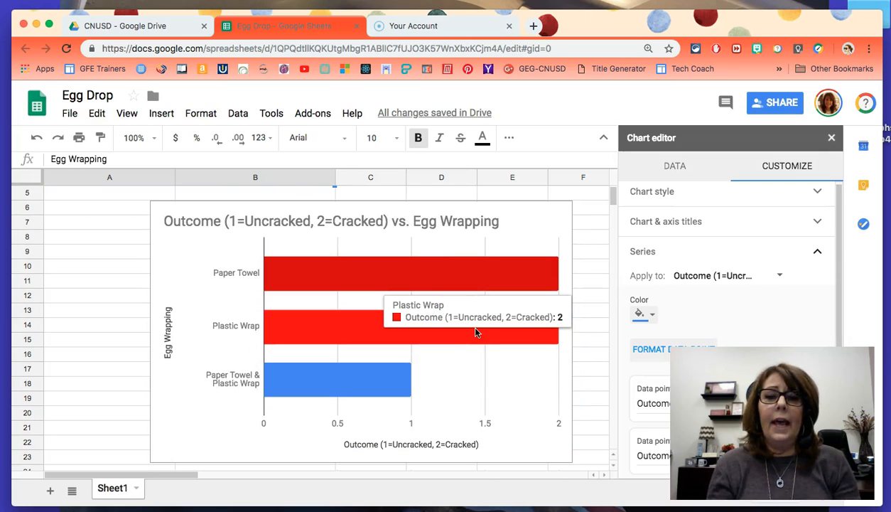
pyautogui.click(138, 473)
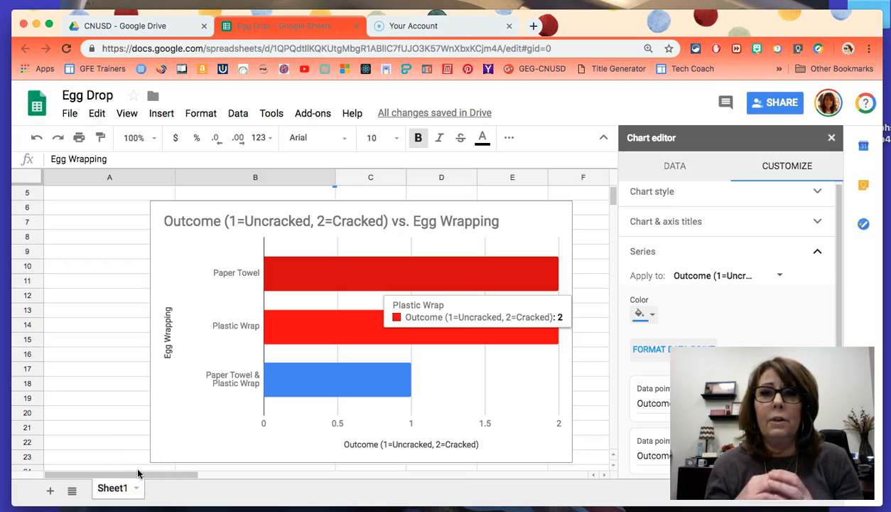
pyautogui.click(283, 430)
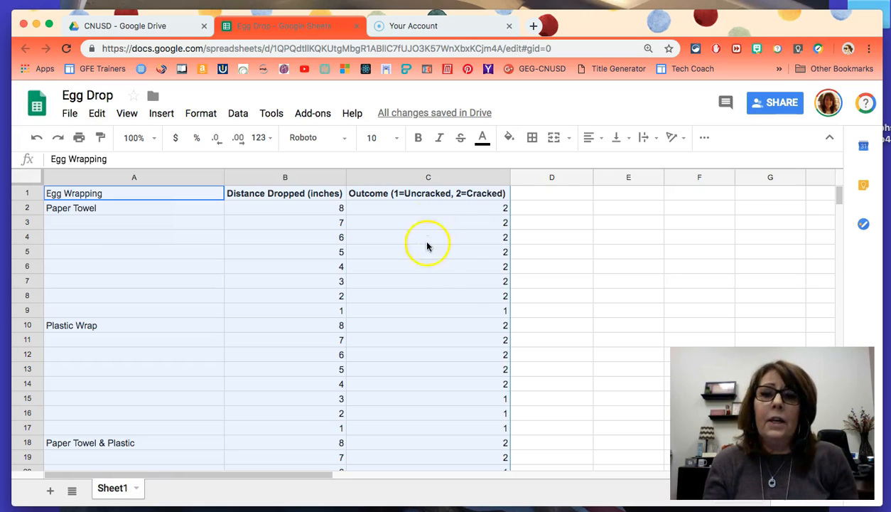
# Insert a chart from the egg wrapping, distance dropped and outcome data in A1:C25.
pyautogui.scroll(-2, 457, 280)
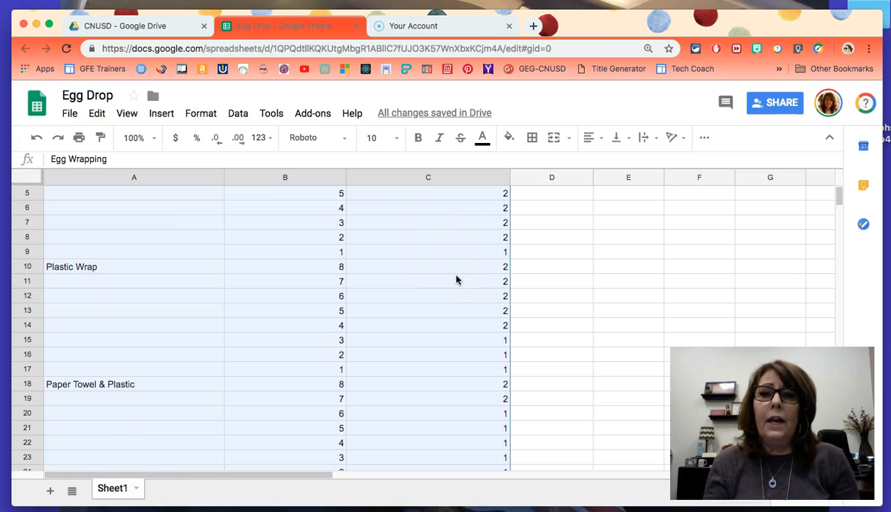
pyautogui.scroll(-3, 456, 280)
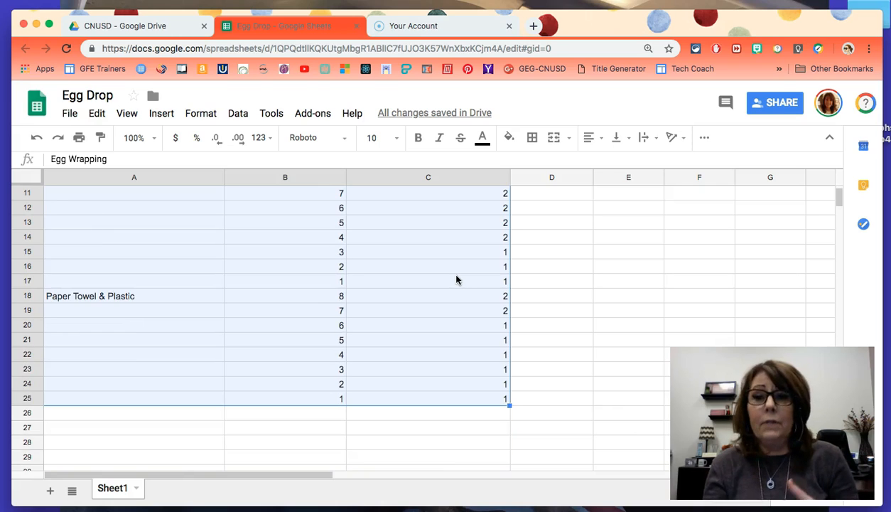
pyautogui.scroll(5, 456, 280)
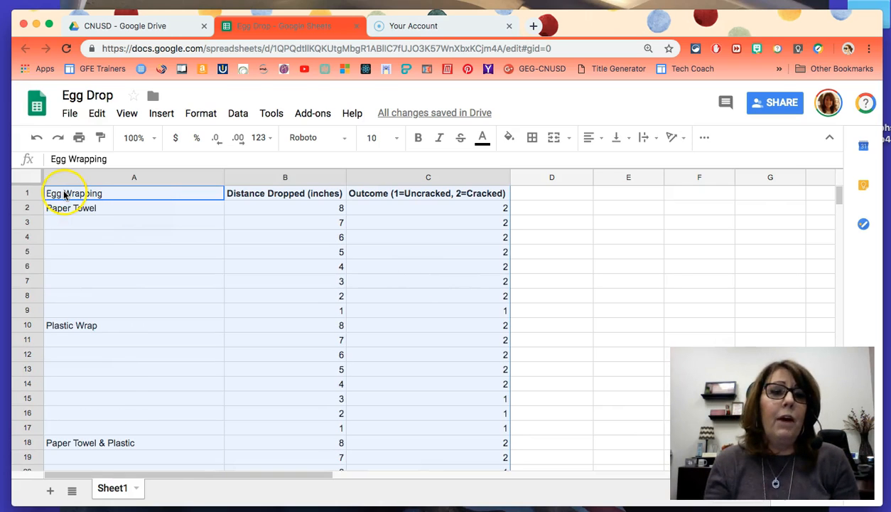
pyautogui.scroll(-1, 261, 248)
pyautogui.scroll(-3, 261, 248)
pyautogui.scroll(4, 261, 248)
pyautogui.click(705, 137)
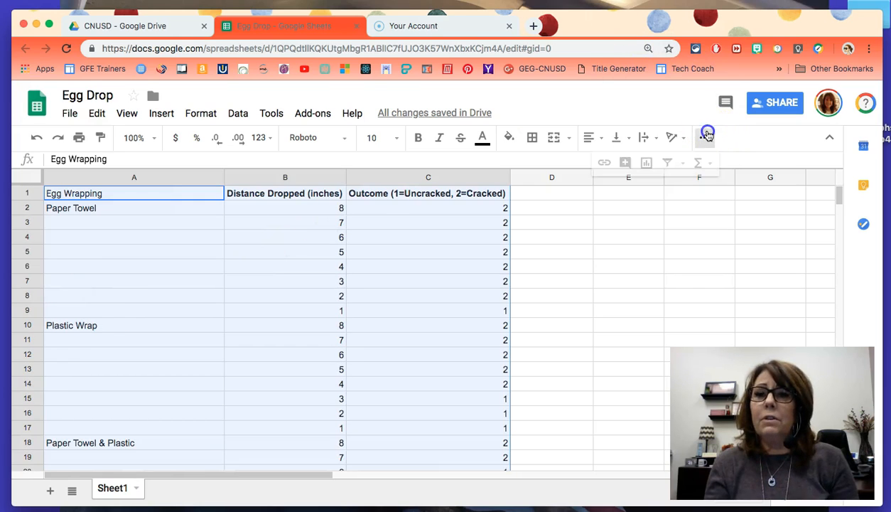
pyautogui.click(646, 163)
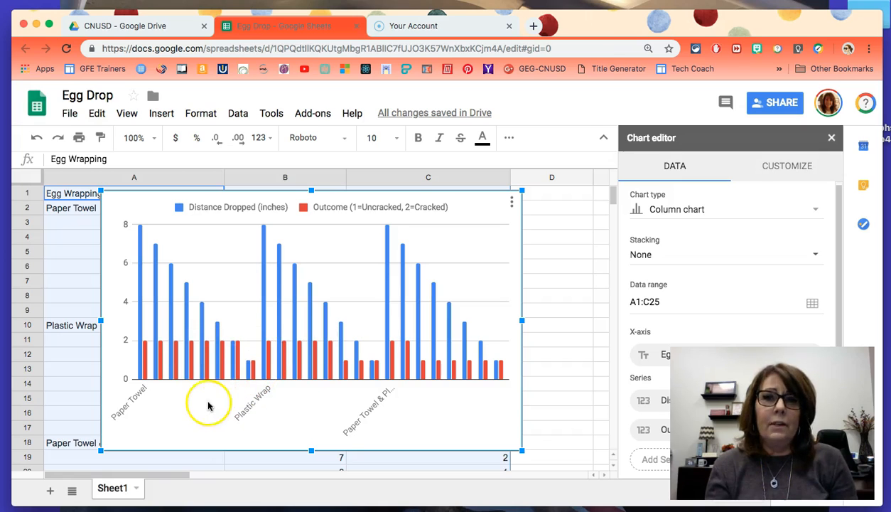
# Color the first two Paper Towel distance bars, 8 and 7 inches, dark green.
pyautogui.rightClick(141, 341)
pyautogui.moveTo(212, 334)
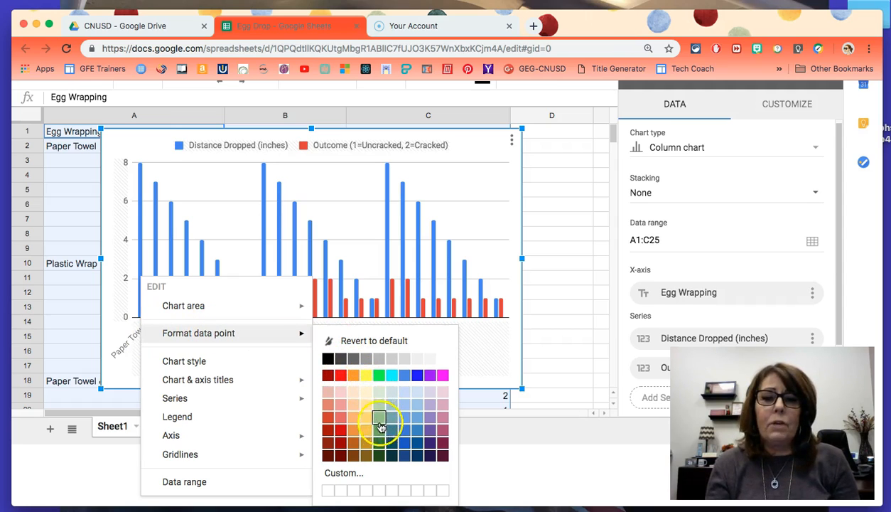
pyautogui.click(380, 456)
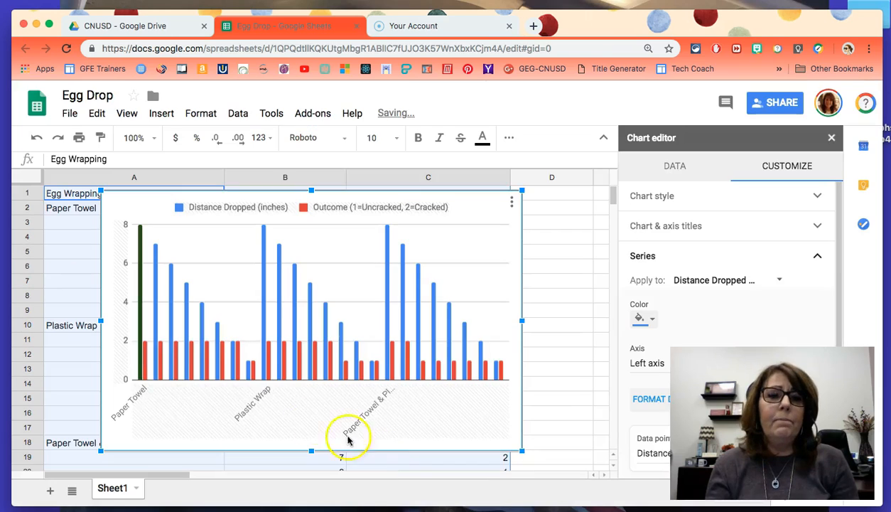
pyautogui.rightClick(156, 333)
pyautogui.moveTo(264, 167)
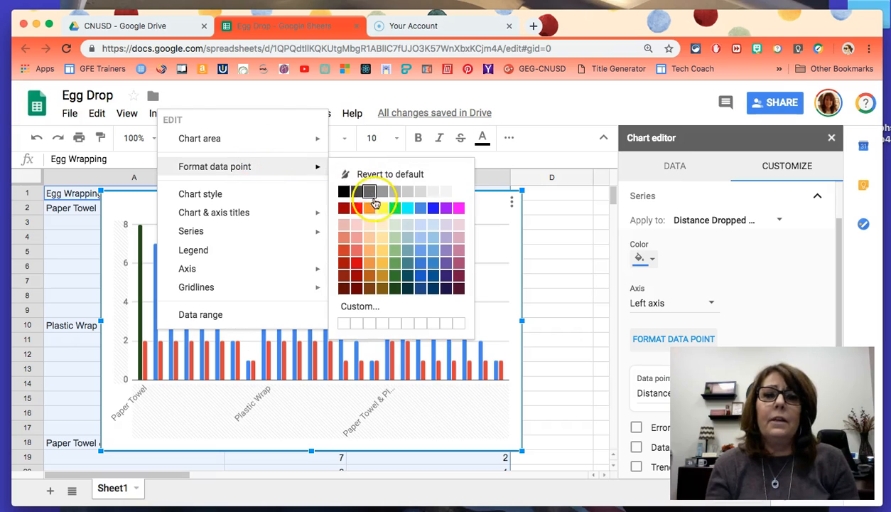
pyautogui.click(395, 287)
# Color the first two Plastic Wrap distance bars, 8 and 7 inches, bright yellow.
pyautogui.moveTo(259, 312)
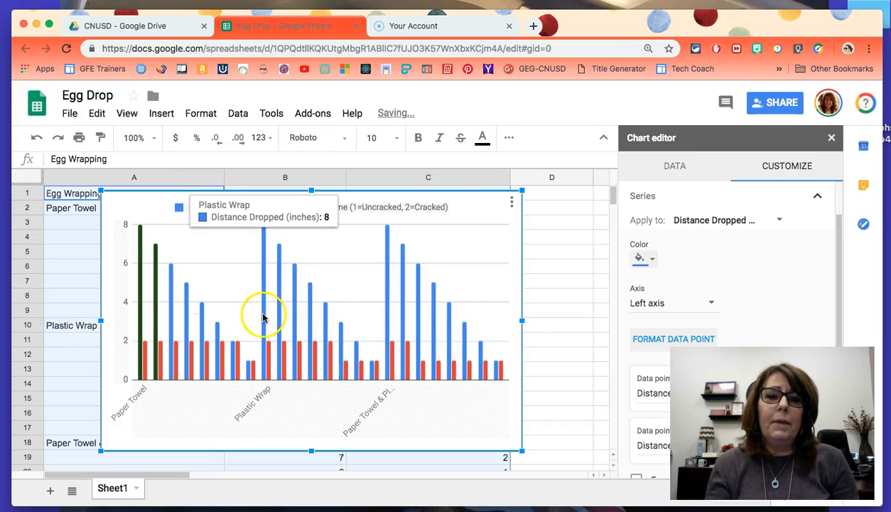
pyautogui.rightClick(263, 317)
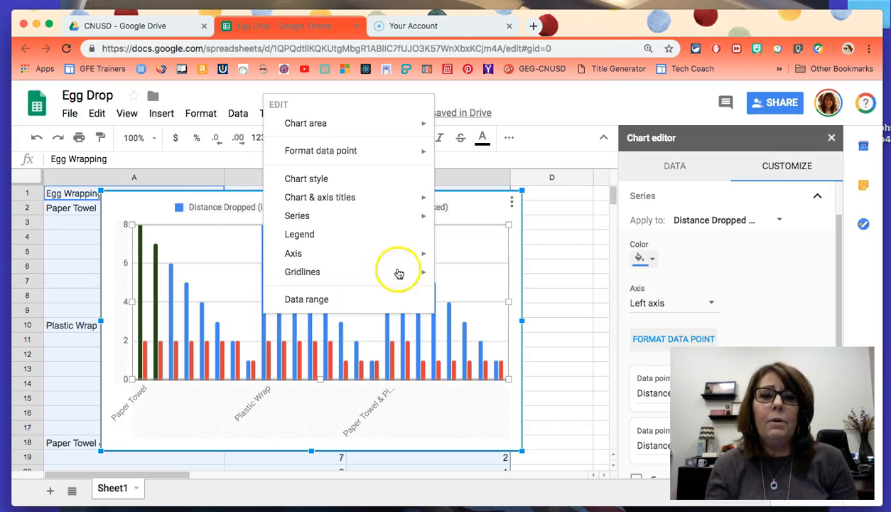
pyautogui.moveTo(409, 152)
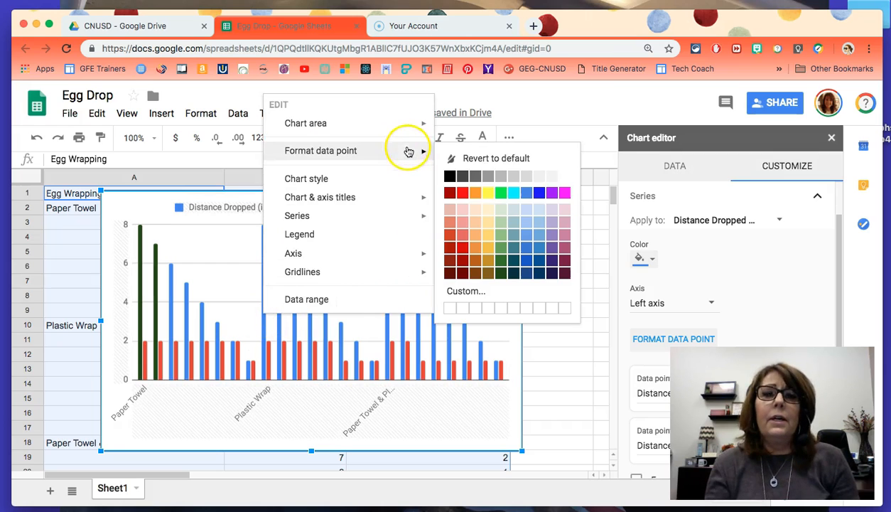
pyautogui.click(487, 192)
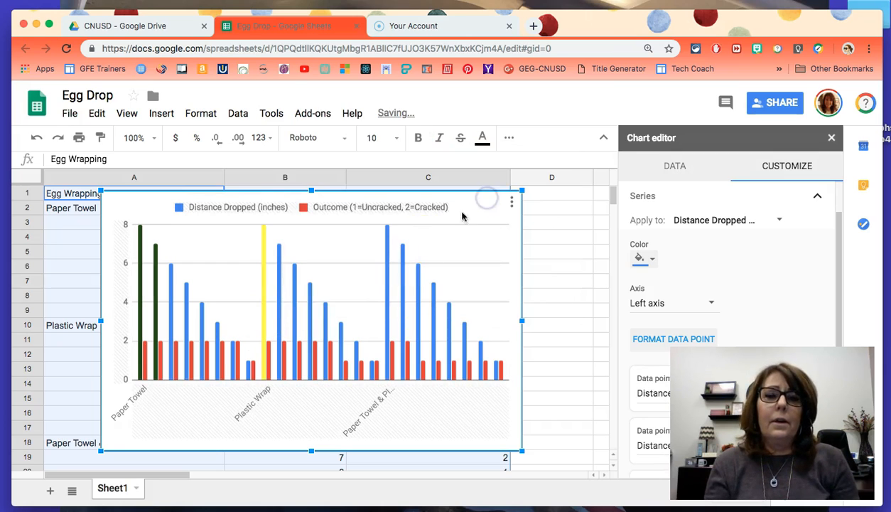
pyautogui.rightClick(279, 315)
pyautogui.moveTo(412, 148)
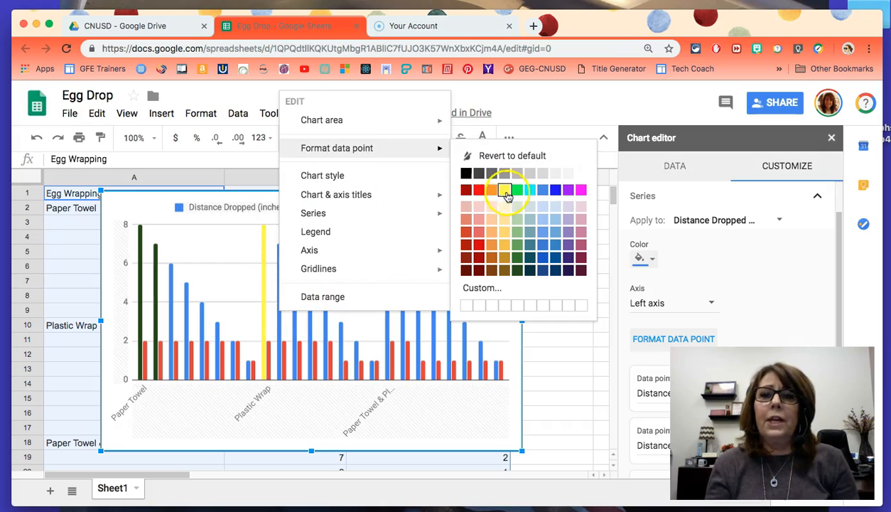
pyautogui.click(505, 192)
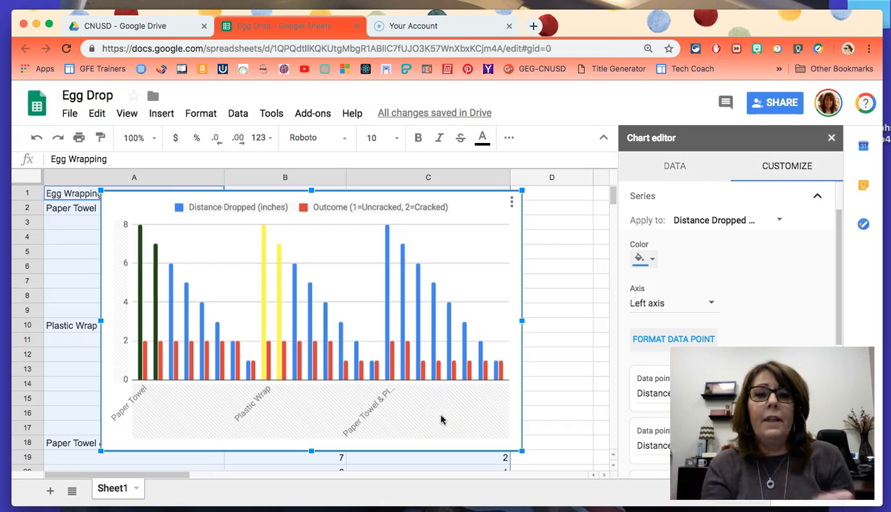
# Move the chart clear of the header row and first data rows, close the chart editor and reselect the chart.
pyautogui.moveTo(462, 214); pyautogui.dragTo(553, 260)
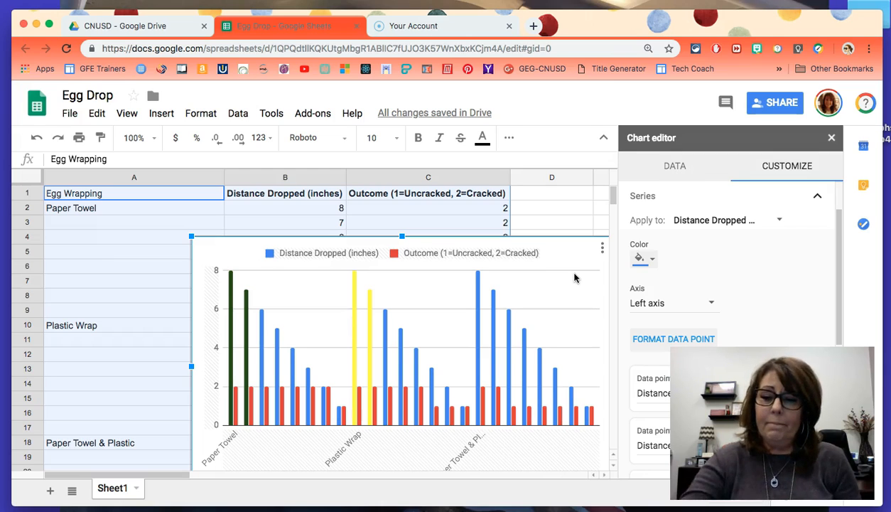
pyautogui.click(596, 298)
pyautogui.click(577, 265)
pyautogui.click(584, 264)
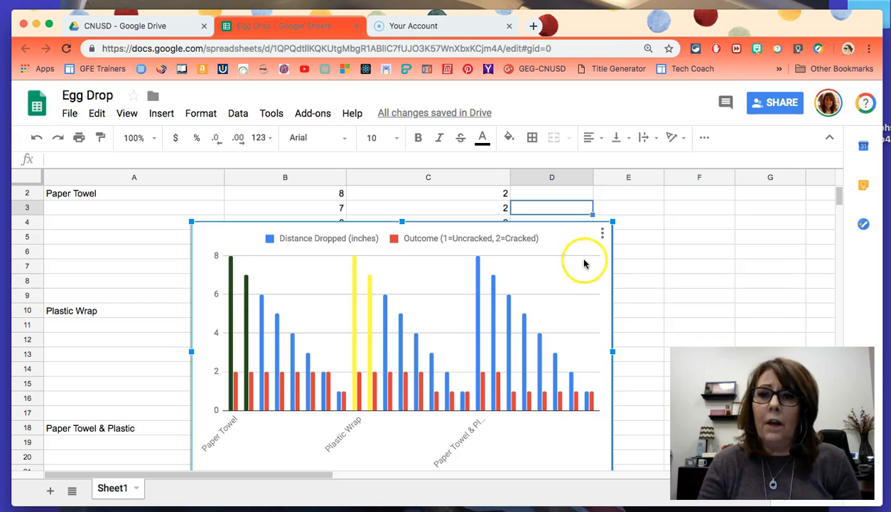
# Copy the chart and paste it below the paragraph in the Egg Drop document, linked to the spreadsheet.
pyautogui.click(602, 234)
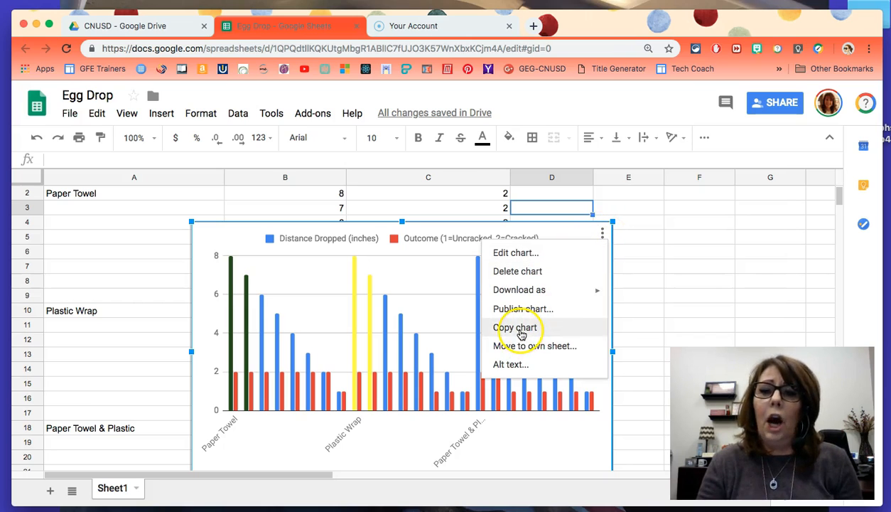
pyautogui.click(519, 328)
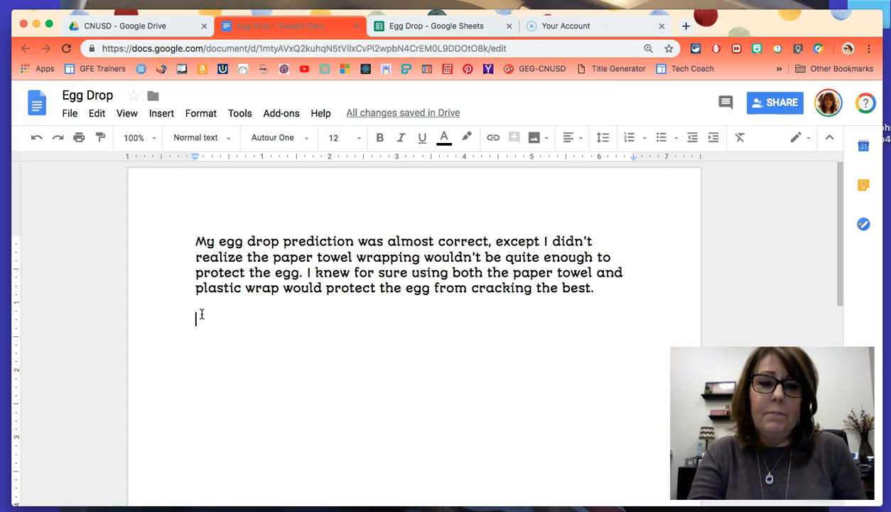
pyautogui.press('super+v')
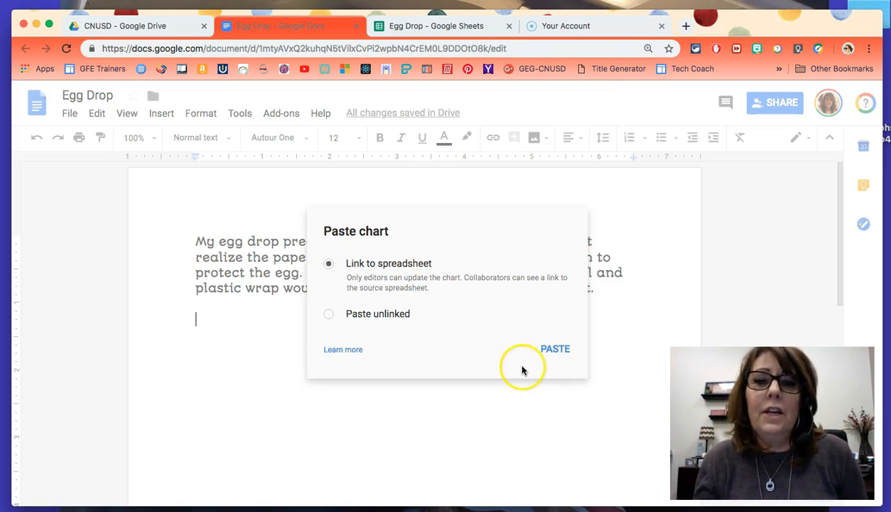
pyautogui.click(548, 353)
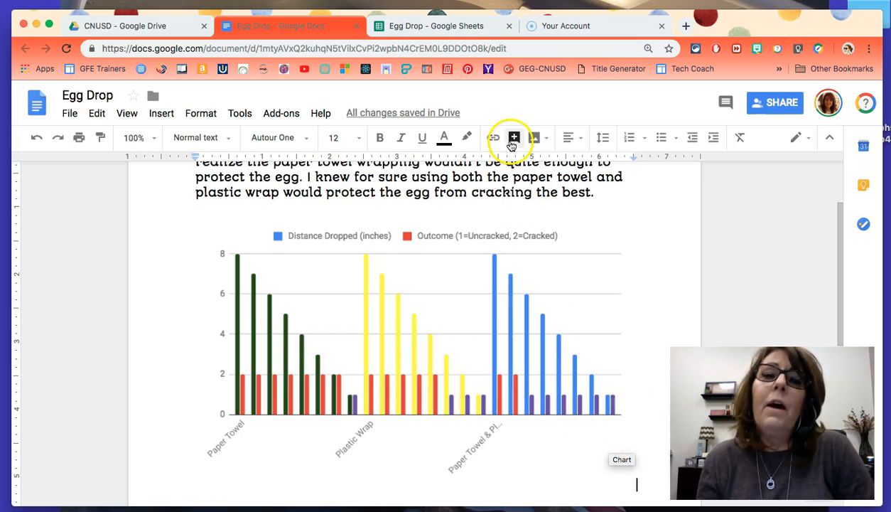
# Switch back to the Egg Drop spreadsheet and open the chart's horizontal axis and legend settings for review.
pyautogui.click(442, 30)
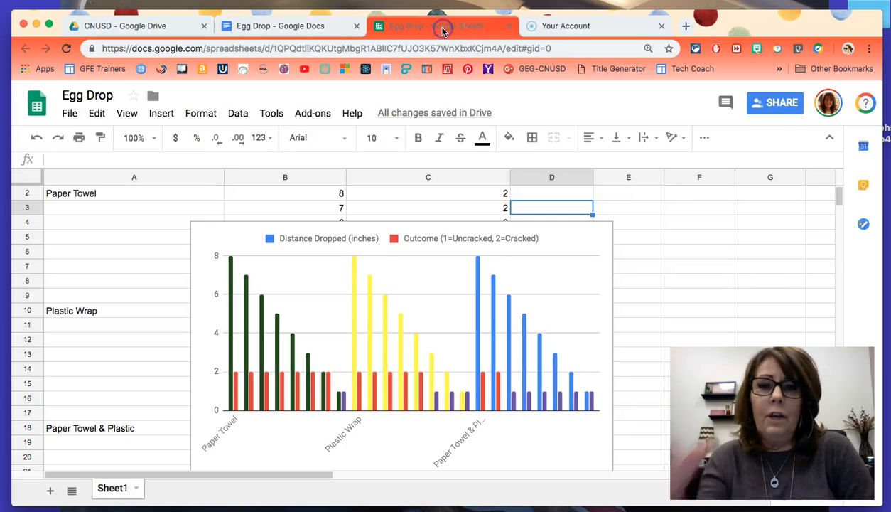
pyautogui.click(351, 240)
pyautogui.doubleClick(368, 360)
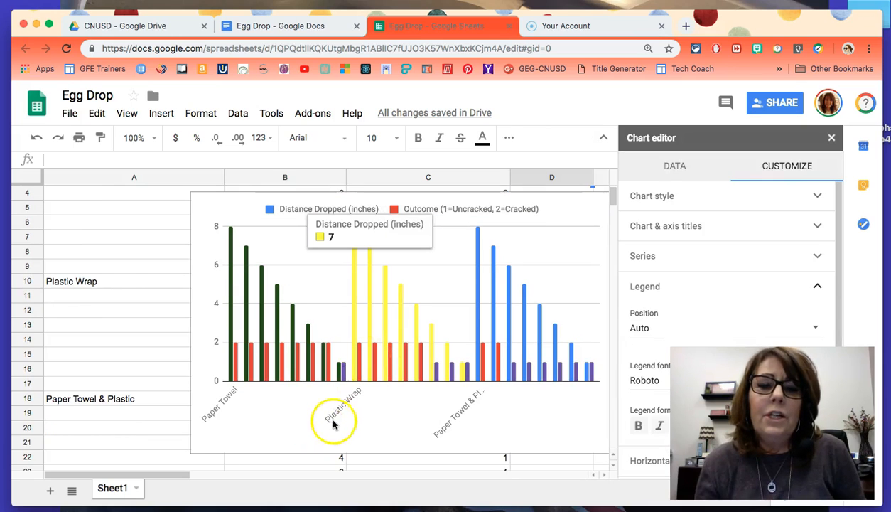
pyautogui.doubleClick(334, 415)
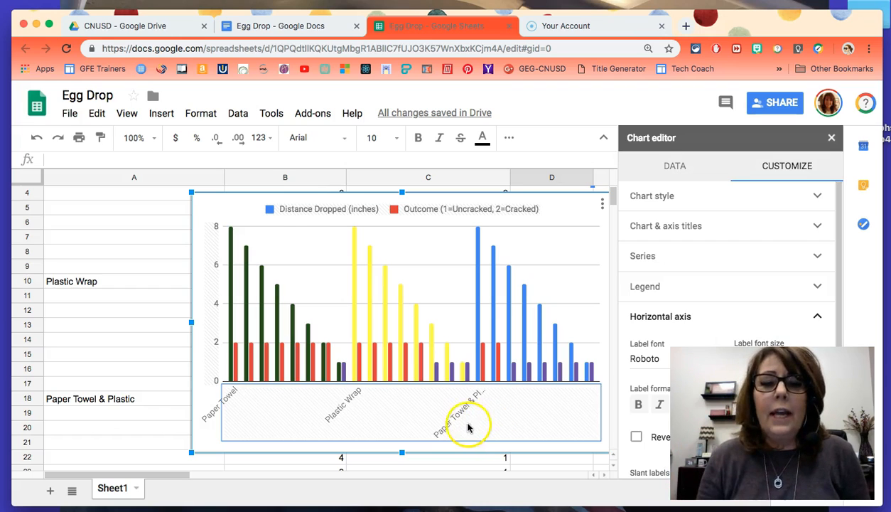
pyautogui.click(408, 210)
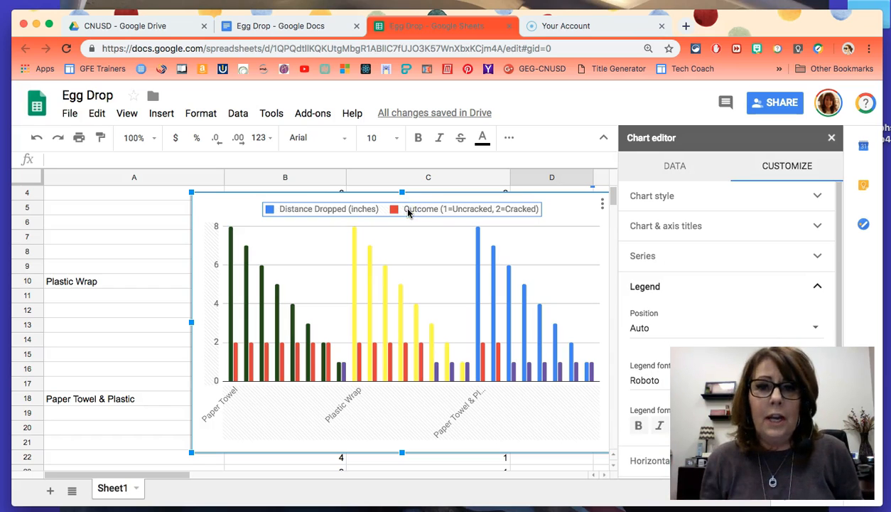